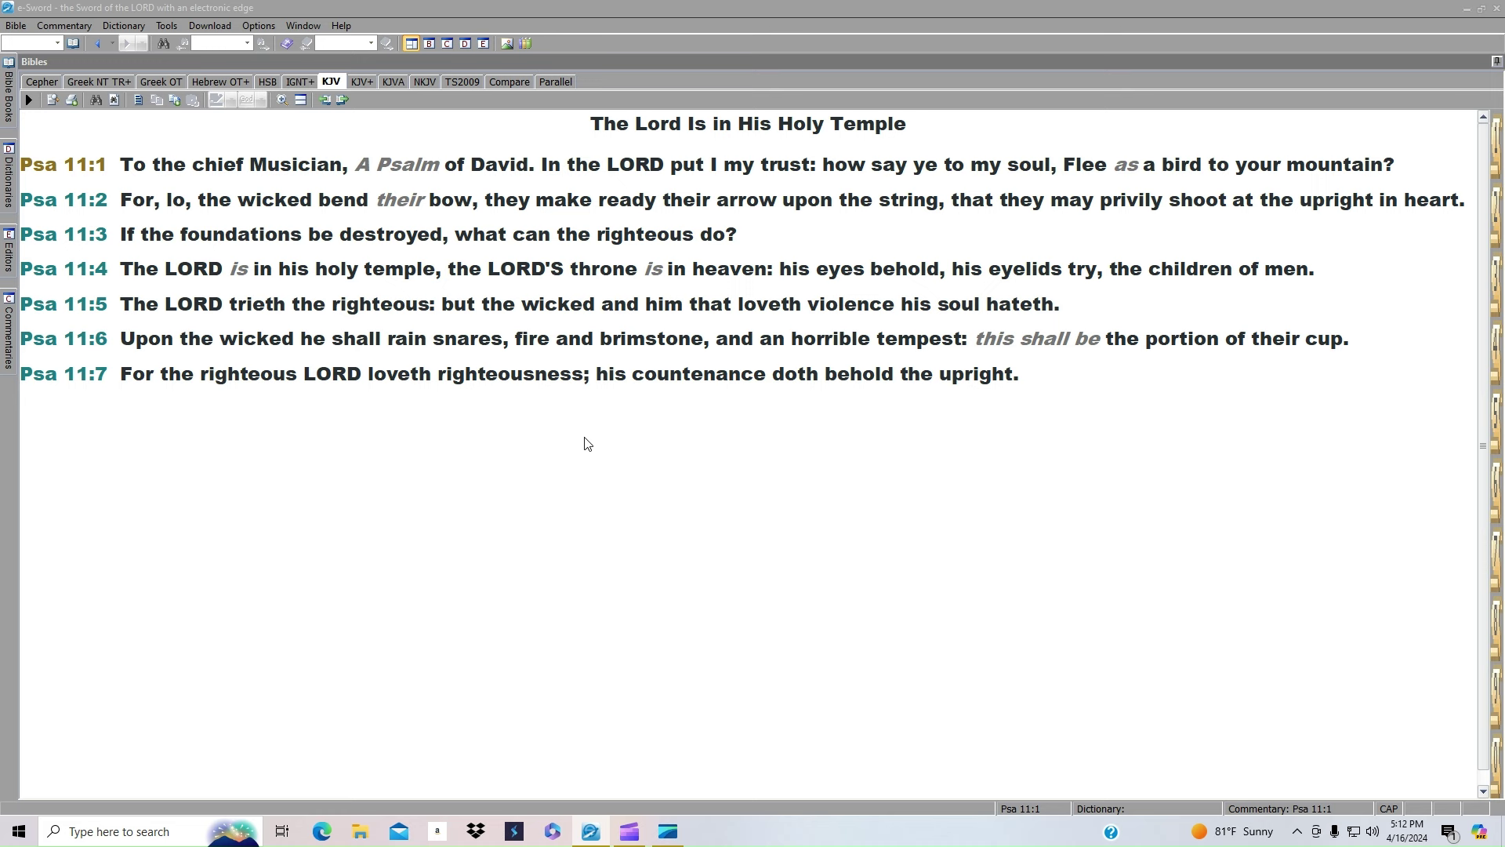
Open Psalm 61, "Lead Me to the Rock", from the Bible Books panel chapter list
{"action": "left_click", "coordinate": [5, 118]}
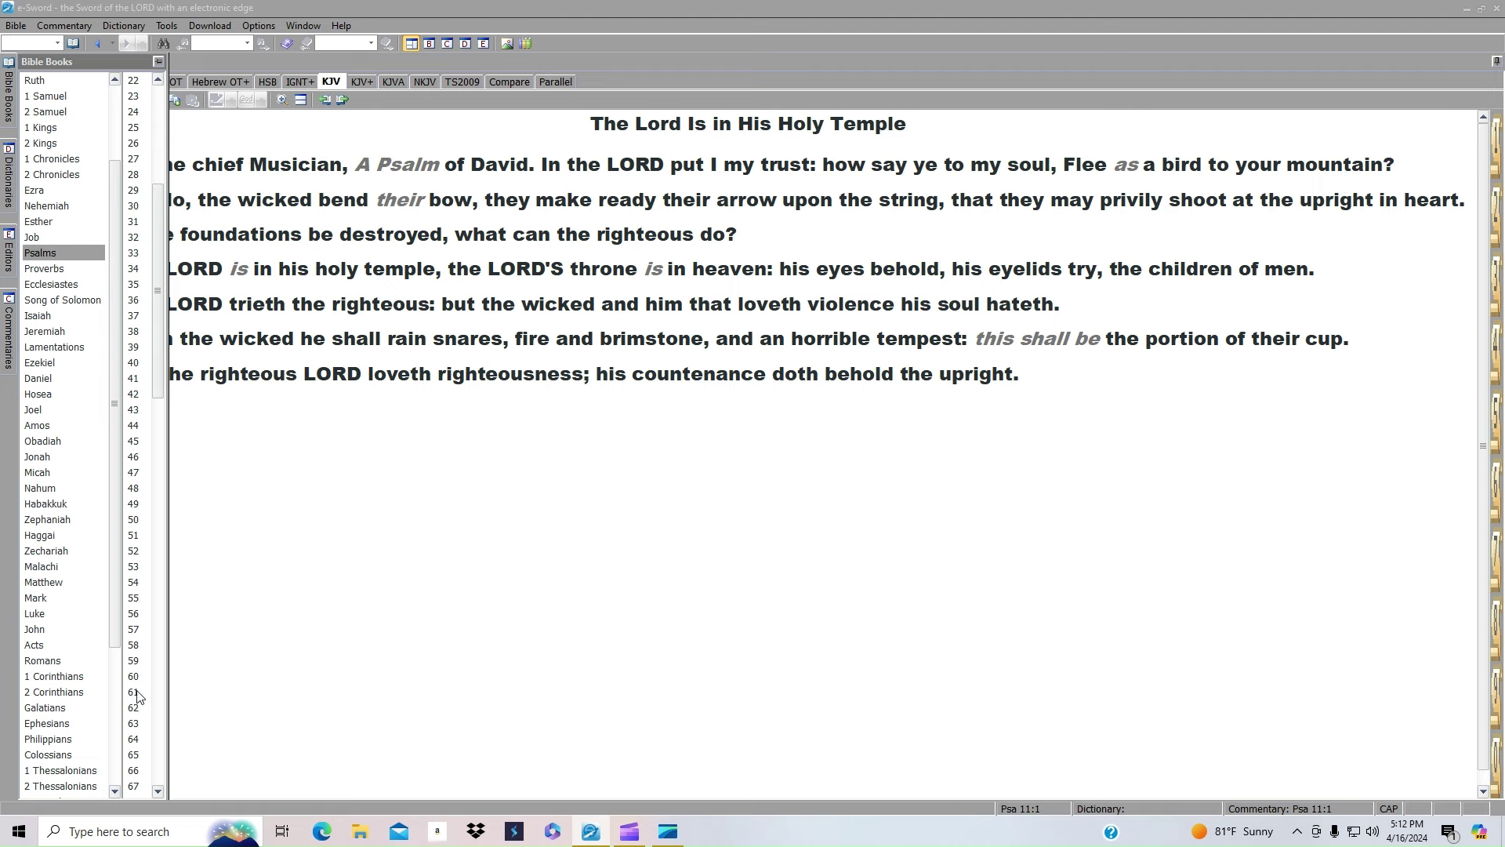
{"action": "left_click", "coordinate": [133, 691]}
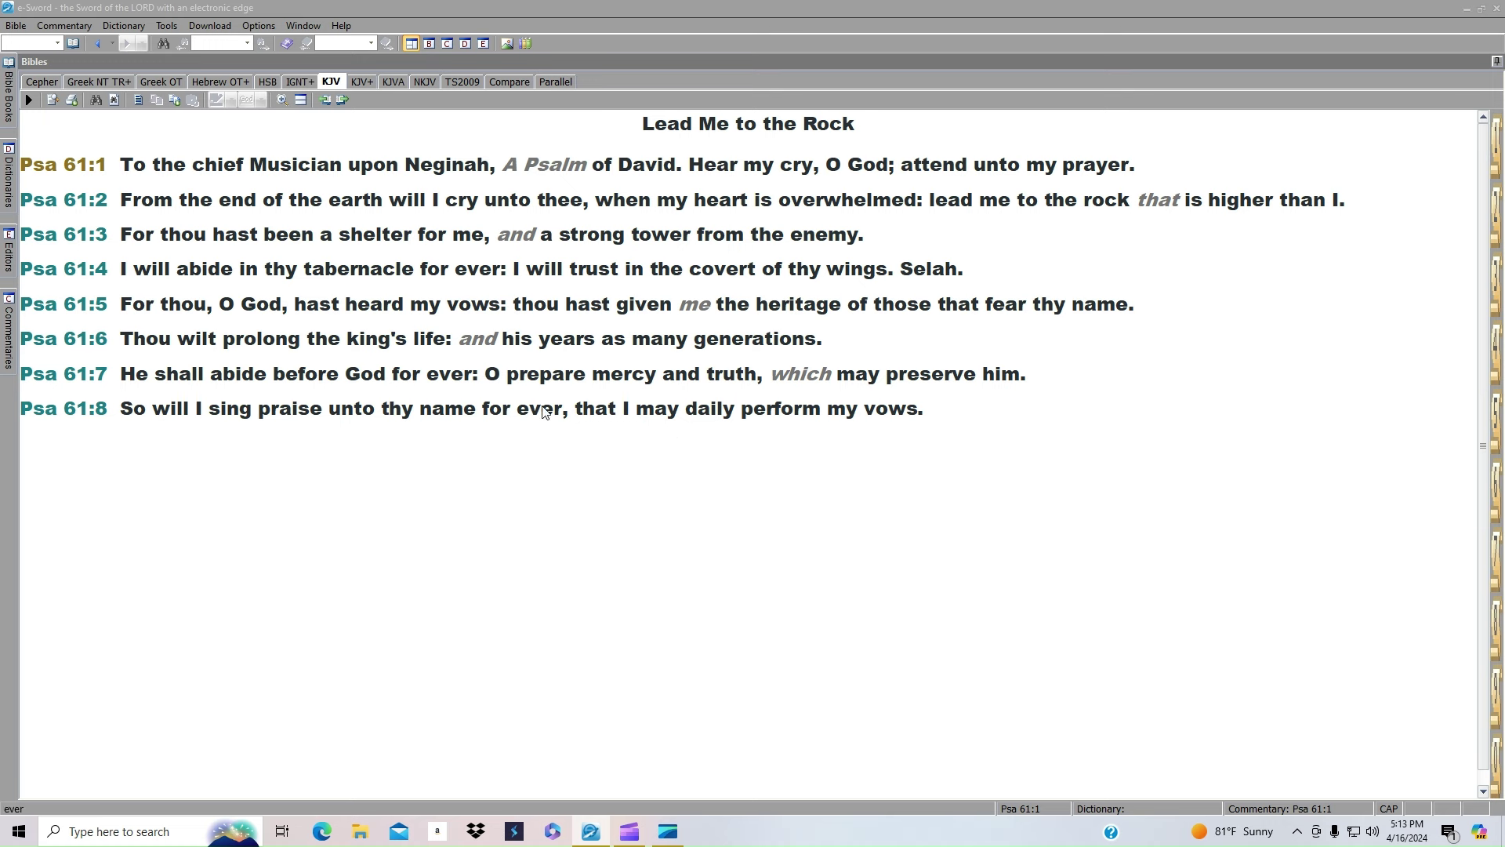
Pick chapter 111 of Psalms in the Bible Books panel to show "Great Are the Lord's Works"
{"action": "left_click", "coordinate": [10, 114]}
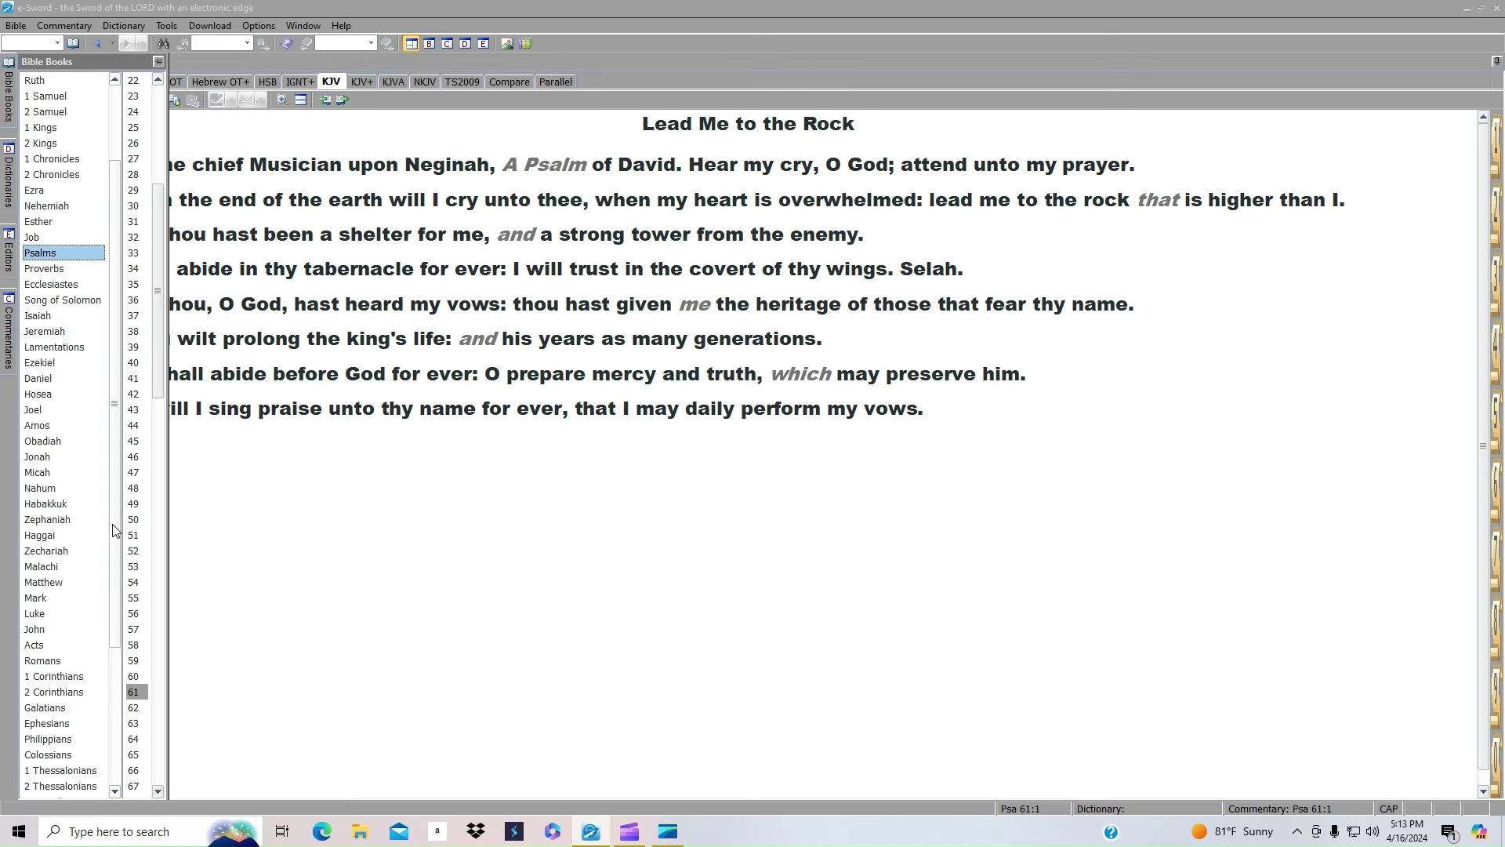
{"action": "scroll", "coordinate": [145, 642], "scroll_direction": "down", "scroll_amount": 4}
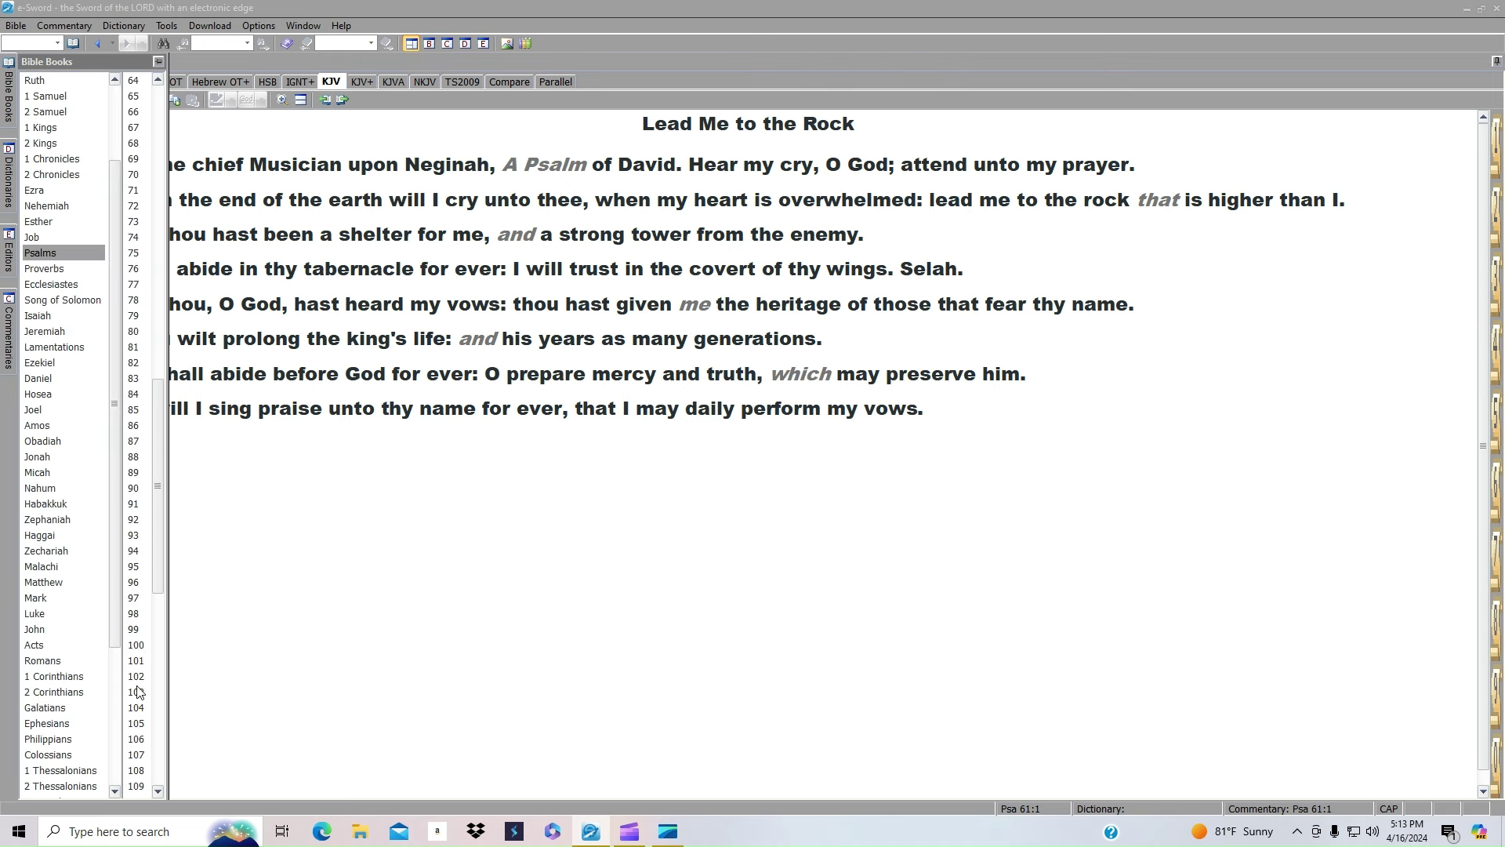
{"action": "scroll", "coordinate": [139, 694], "scroll_direction": "down", "scroll_amount": 3}
{"action": "left_click", "coordinate": [138, 725]}
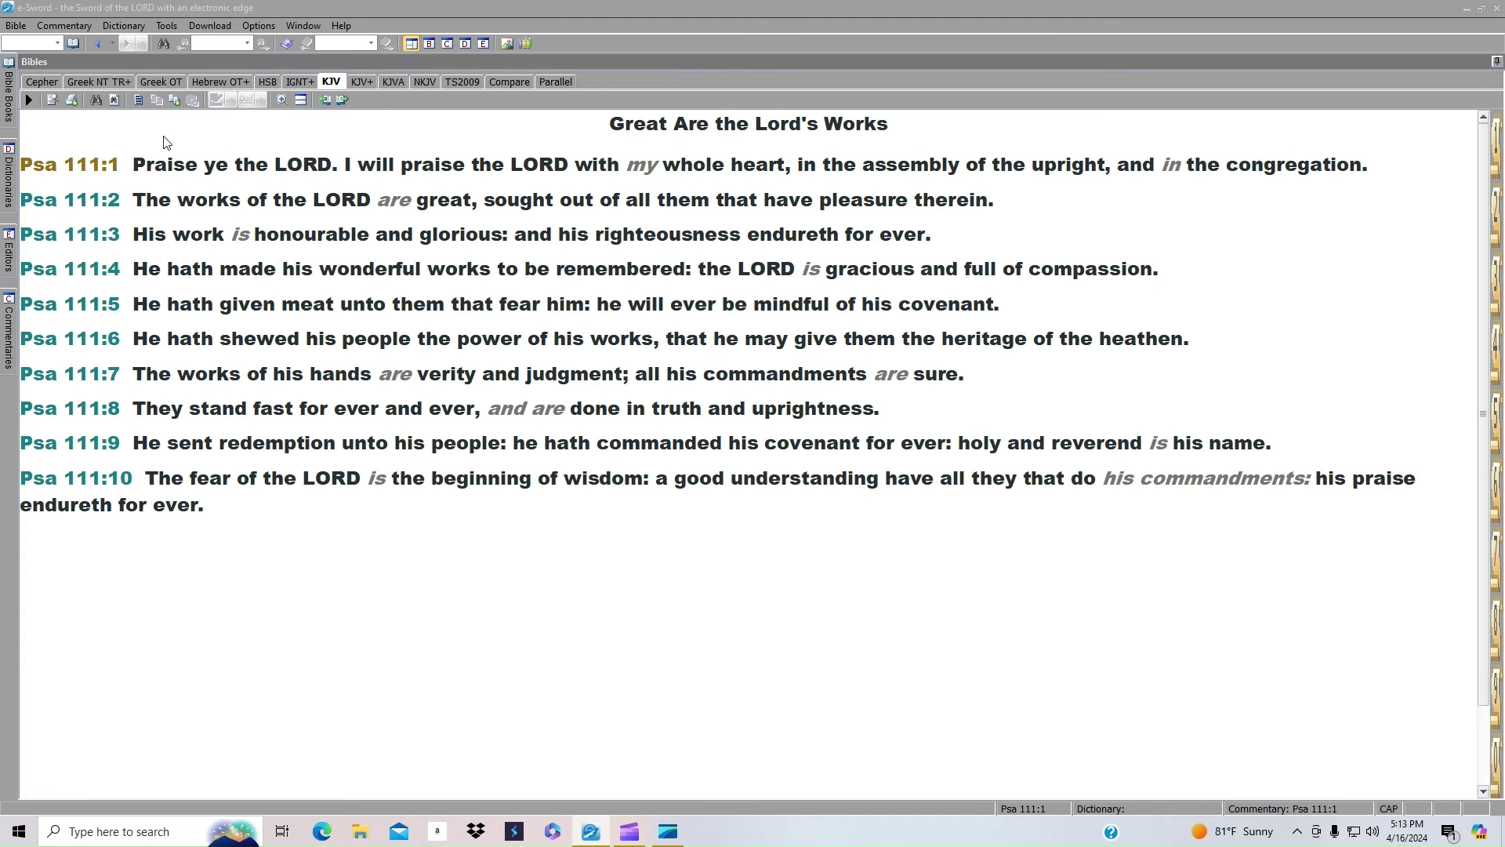